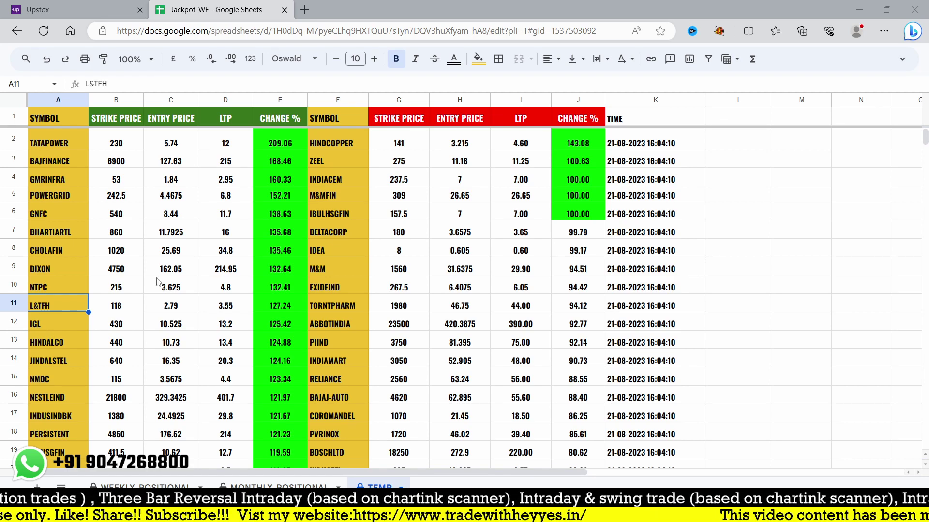
# - Switch to Upstox and handwrite a 9:15–9:30 entry trigger note on the CHOLAFIN 1020 CE chart, marking the opening high
pyautogui.click(86, 10)
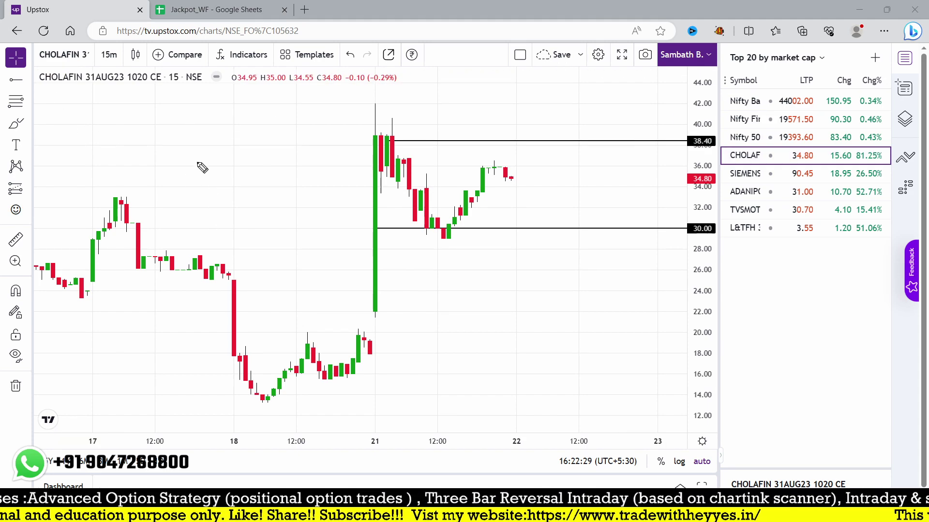
pyautogui.moveTo(196, 154)
pyautogui.mouseDown()
pyautogui.moveTo(245, 109)
pyautogui.moveTo(203, 170)
pyautogui.moveTo(220, 193)
pyautogui.moveTo(285, 135)
pyautogui.moveTo(300, 107)
pyautogui.mouseUp()
pyautogui.moveTo(294, 140); pyautogui.dragTo(250, 187)
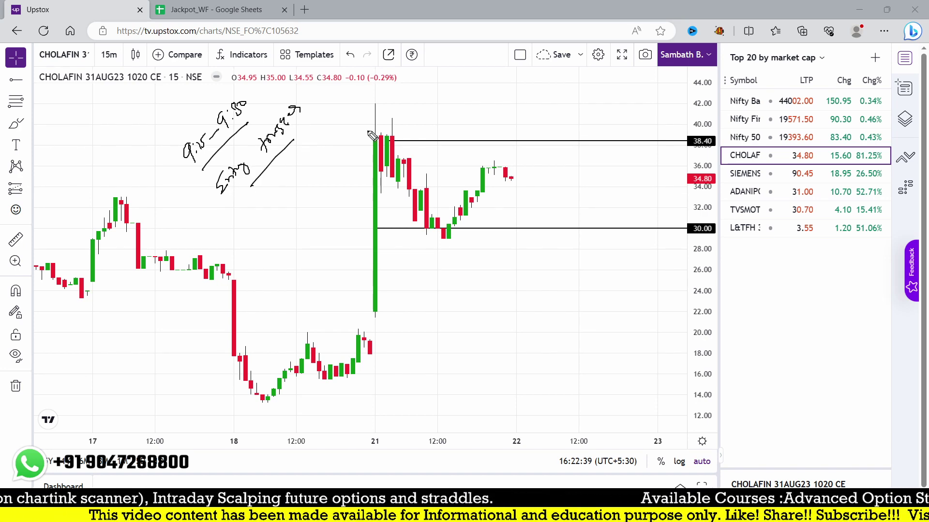
pyautogui.moveTo(366, 144)
pyautogui.mouseDown()
pyautogui.moveTo(389, 128)
pyautogui.moveTo(360, 156)
pyautogui.moveTo(392, 124)
pyautogui.moveTo(356, 159)
pyautogui.mouseUp()
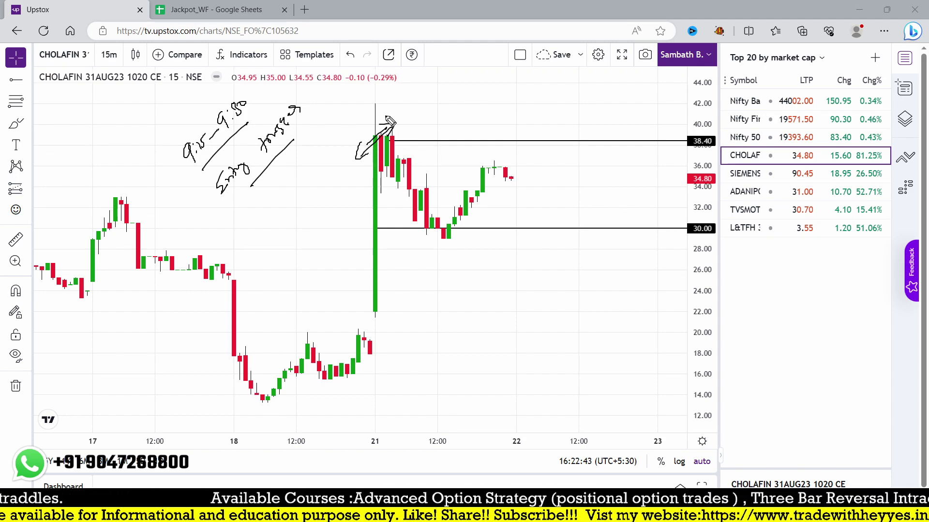
pyautogui.moveTo(374, 103)
pyautogui.mouseDown()
pyautogui.moveTo(392, 104)
pyautogui.moveTo(410, 88)
pyautogui.mouseUp()
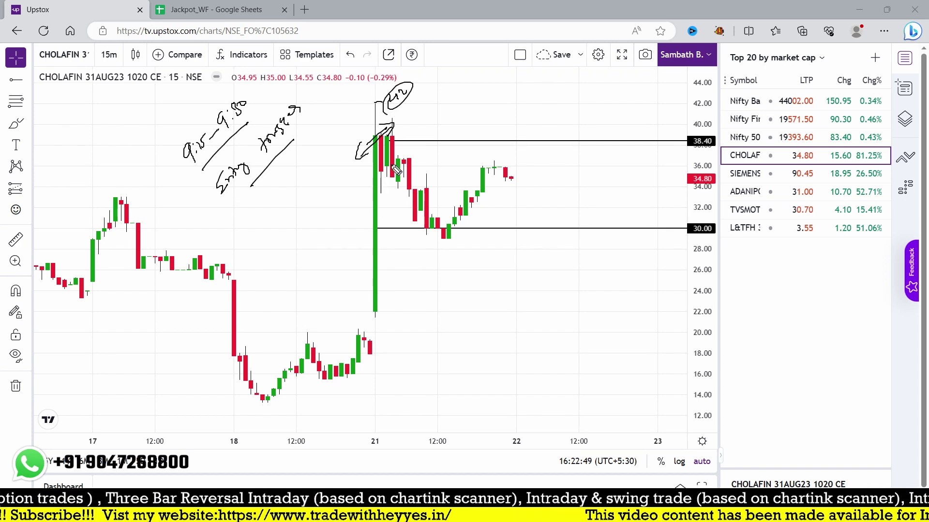
# - Trace the CHOLAFIN decline to the circled support at the 30.00 line, mark the rebound with a 7, and clear the markings
pyautogui.moveTo(387, 145); pyautogui.dragTo(441, 231)
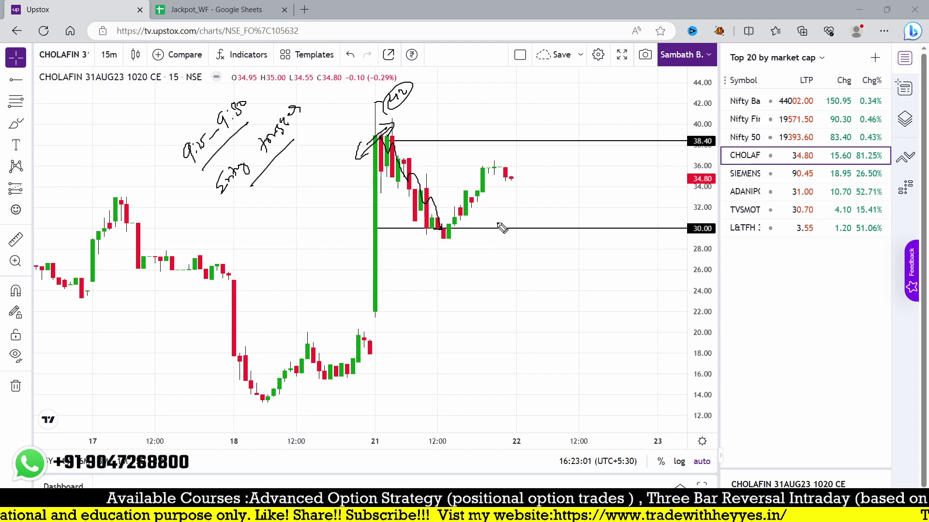
pyautogui.moveTo(476, 273)
pyautogui.mouseDown()
pyautogui.moveTo(465, 270)
pyautogui.moveTo(479, 251)
pyautogui.moveTo(455, 239)
pyautogui.mouseUp()
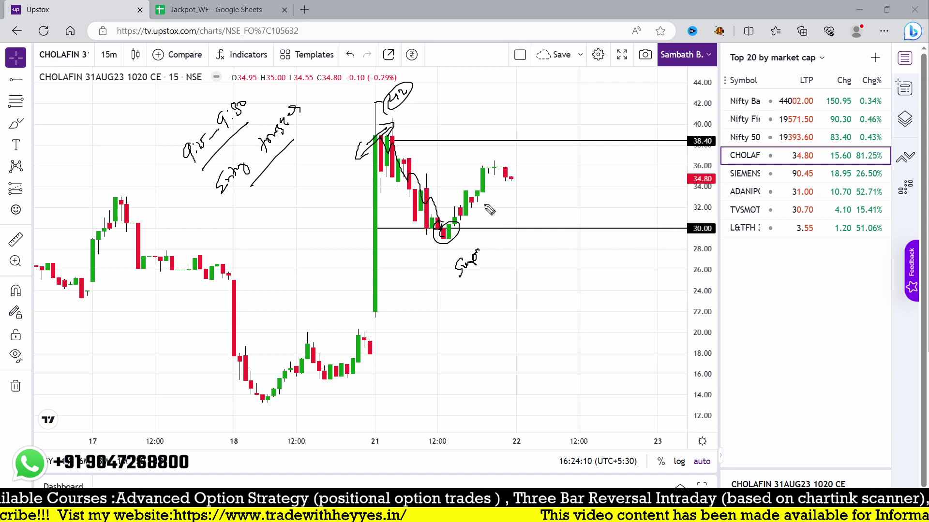
pyautogui.moveTo(490, 158)
pyautogui.mouseDown()
pyautogui.moveTo(524, 147)
pyautogui.moveTo(522, 160)
pyautogui.mouseUp()
pyautogui.moveTo(509, 225)
pyautogui.mouseDown()
pyautogui.moveTo(537, 168)
pyautogui.moveTo(551, 207)
pyautogui.moveTo(555, 193)
pyautogui.moveTo(541, 213)
pyautogui.mouseUp()
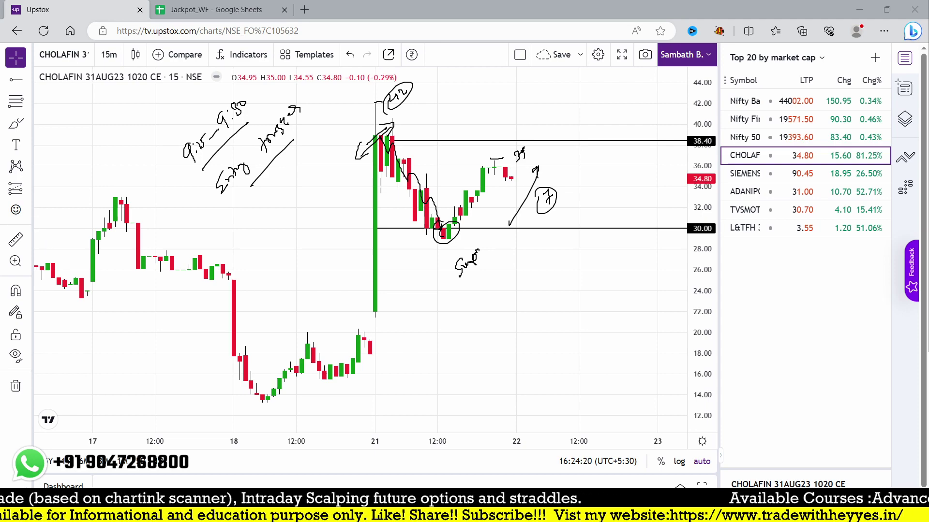
pyautogui.press('Escape')
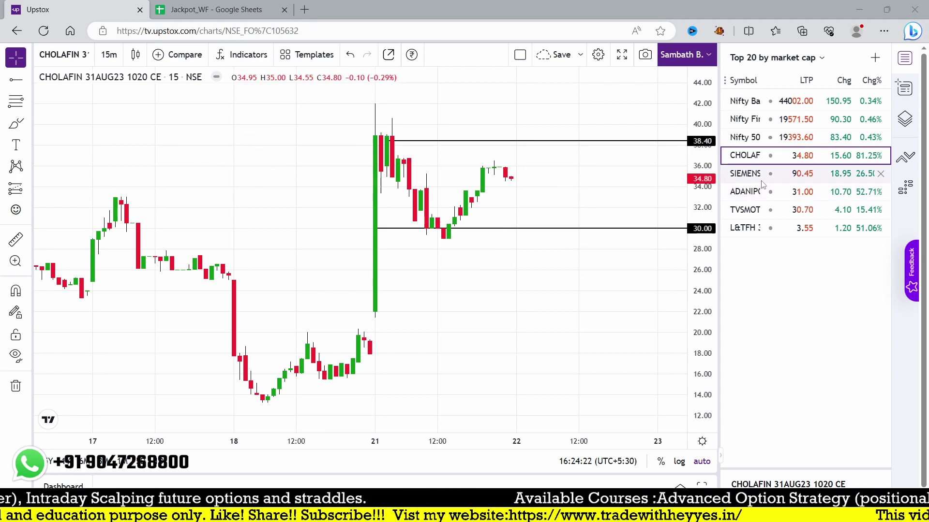
# - Open the SIEMENS 3600 CE chart, mark the entry at the 86.35 line and the rise to 97.50, and clear the markings
pyautogui.click(774, 173)
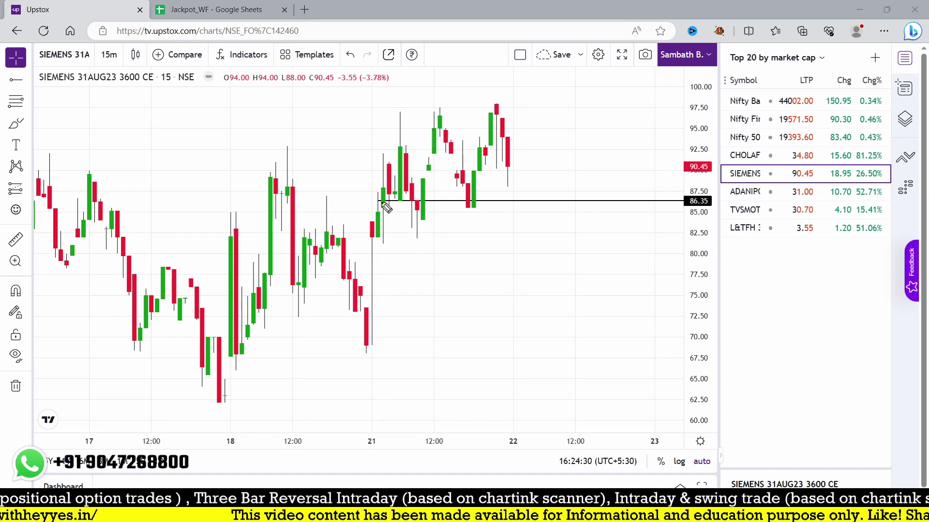
pyautogui.moveTo(387, 207)
pyautogui.mouseDown()
pyautogui.moveTo(380, 213)
pyautogui.moveTo(368, 203)
pyautogui.moveTo(385, 193)
pyautogui.mouseUp()
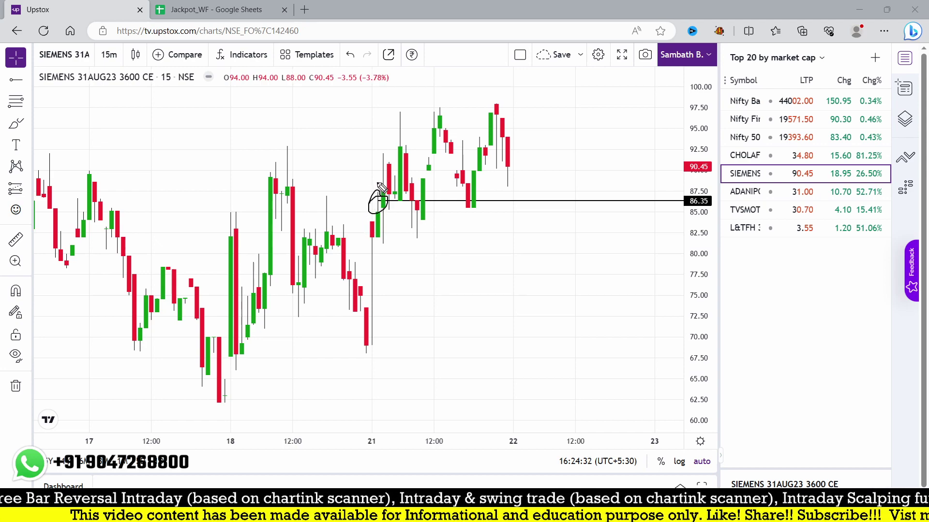
pyautogui.moveTo(313, 151)
pyautogui.mouseDown()
pyautogui.moveTo(317, 160)
pyautogui.moveTo(327, 150)
pyautogui.moveTo(356, 105)
pyautogui.mouseUp()
pyautogui.moveTo(327, 180); pyautogui.dragTo(372, 118)
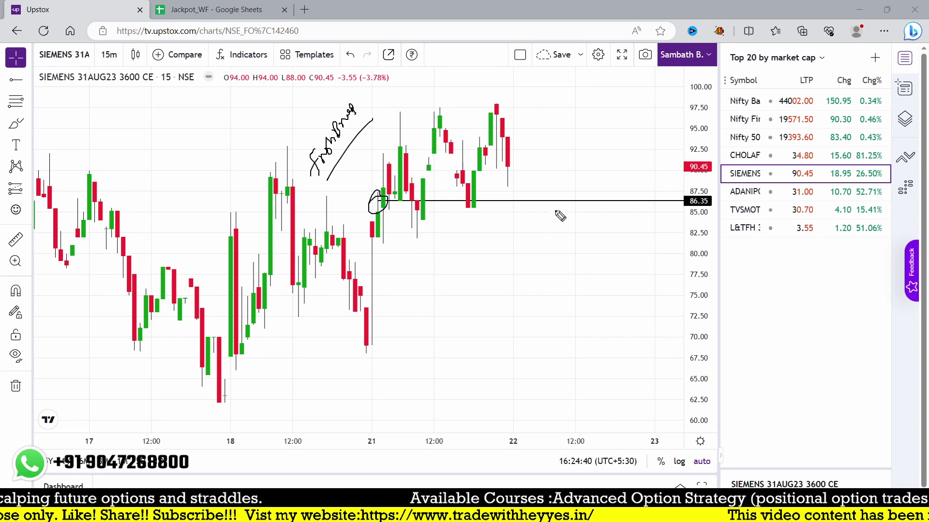
pyautogui.moveTo(380, 206)
pyautogui.mouseDown()
pyautogui.moveTo(476, 109)
pyautogui.moveTo(534, 92)
pyautogui.moveTo(539, 77)
pyautogui.mouseUp()
pyautogui.moveTo(520, 110); pyautogui.dragTo(559, 82)
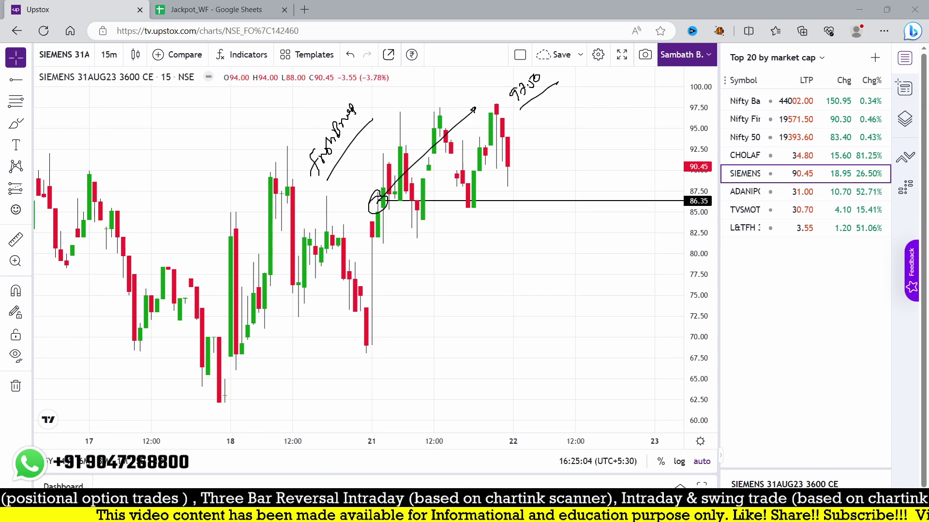
pyautogui.press('Escape')
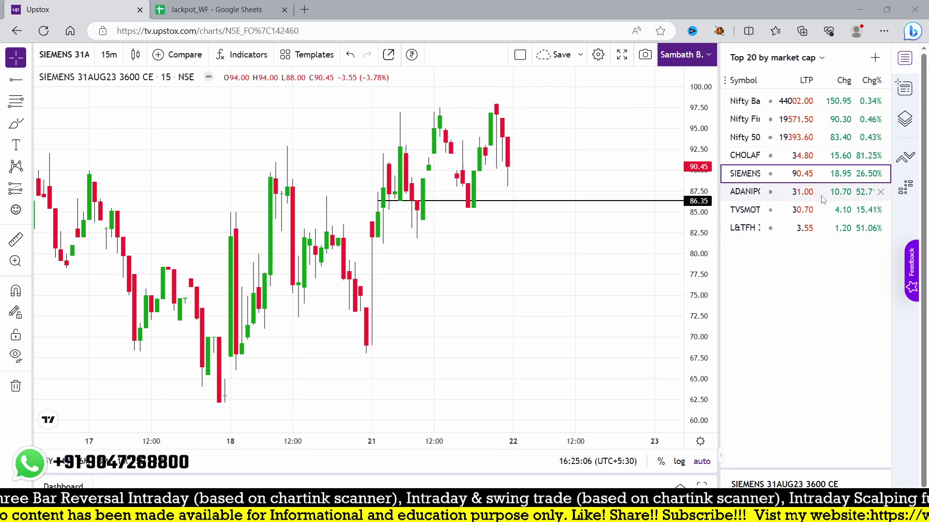
# - Open the ADANIPORTS 840 CE chart, trace the dip from the 32.50 line and the following rally, and clear the markings
pyautogui.click(772, 193)
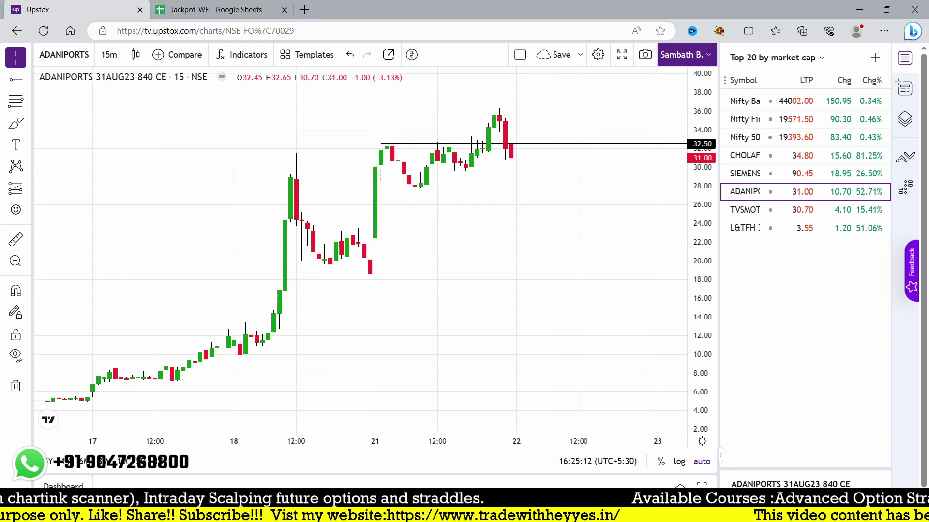
pyautogui.click(388, 145)
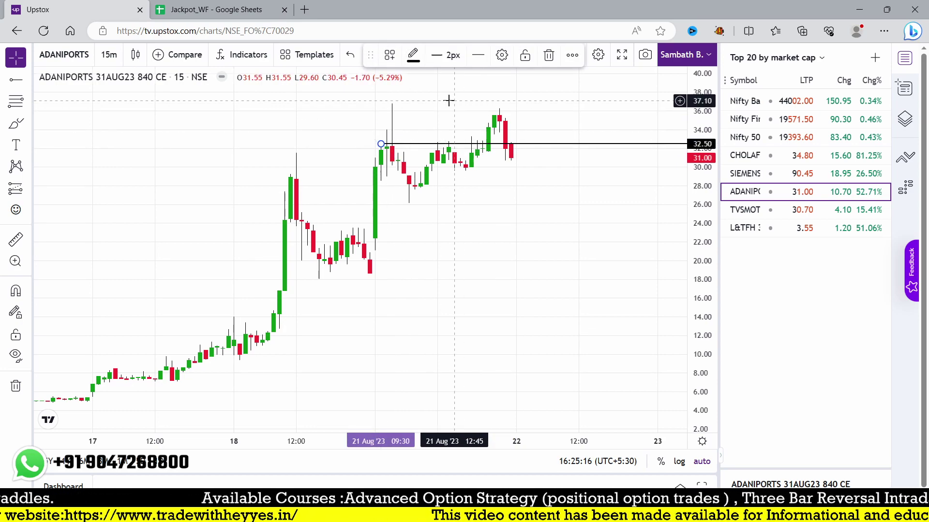
pyautogui.click(400, 102)
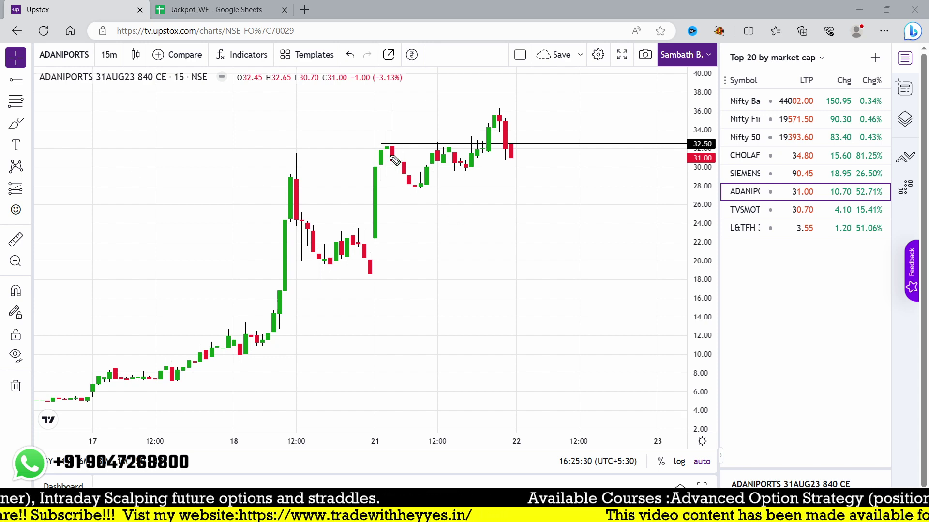
pyautogui.moveTo(385, 141); pyautogui.dragTo(417, 186)
pyautogui.moveTo(487, 129); pyautogui.dragTo(488, 114)
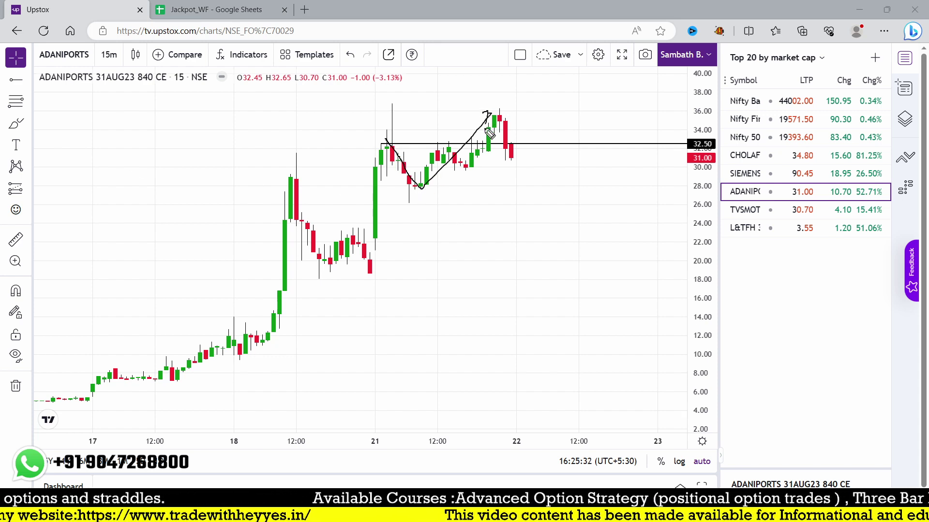
pyautogui.moveTo(425, 180); pyautogui.dragTo(422, 183)
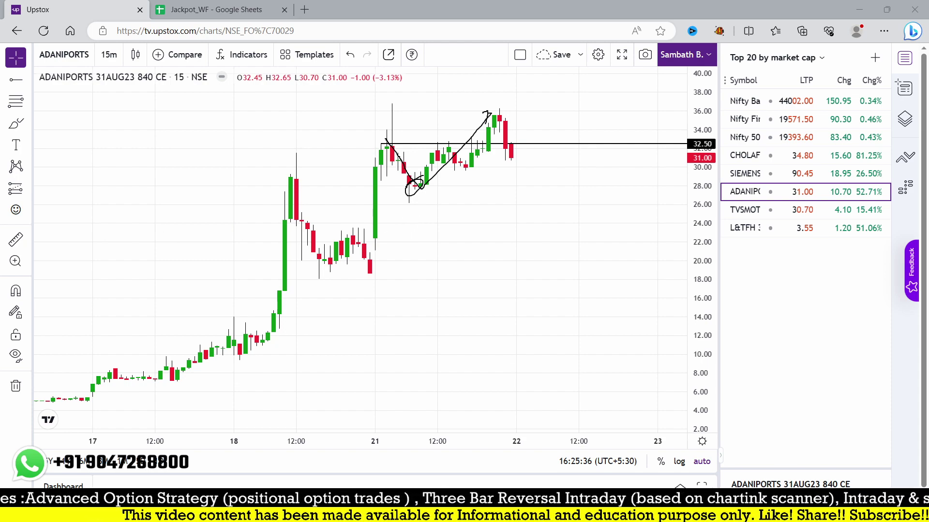
pyautogui.press('Escape')
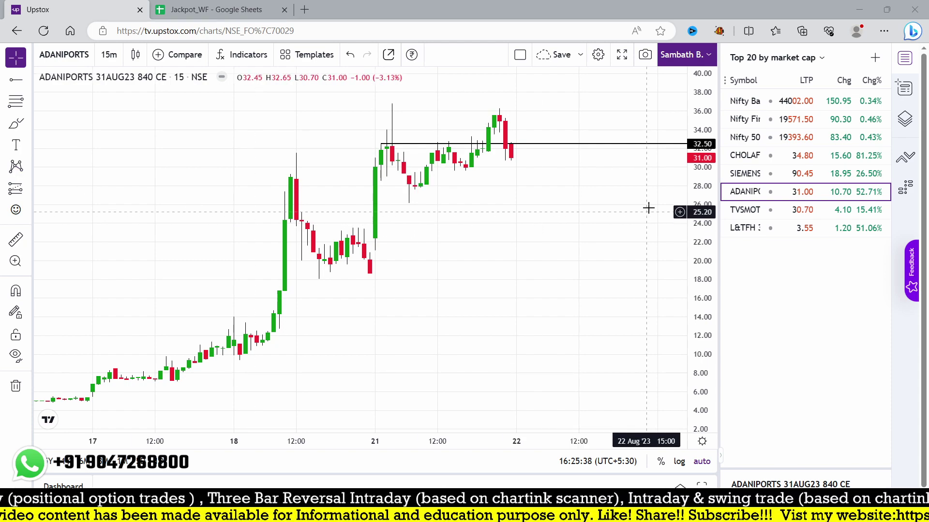
# - Review the TVSMOTOR 1340 CE chart and open the L&TFH 118 CE chart from the watchlist
pyautogui.click(761, 210)
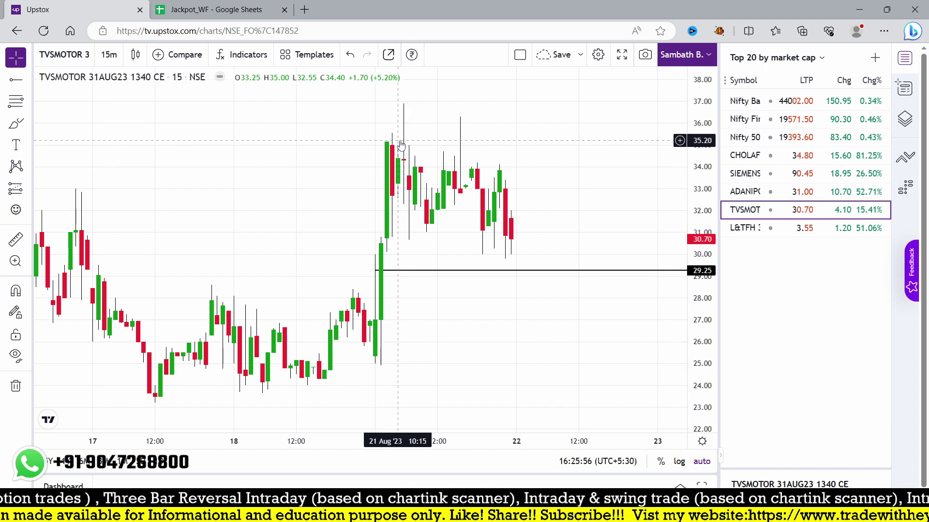
pyautogui.click(773, 236)
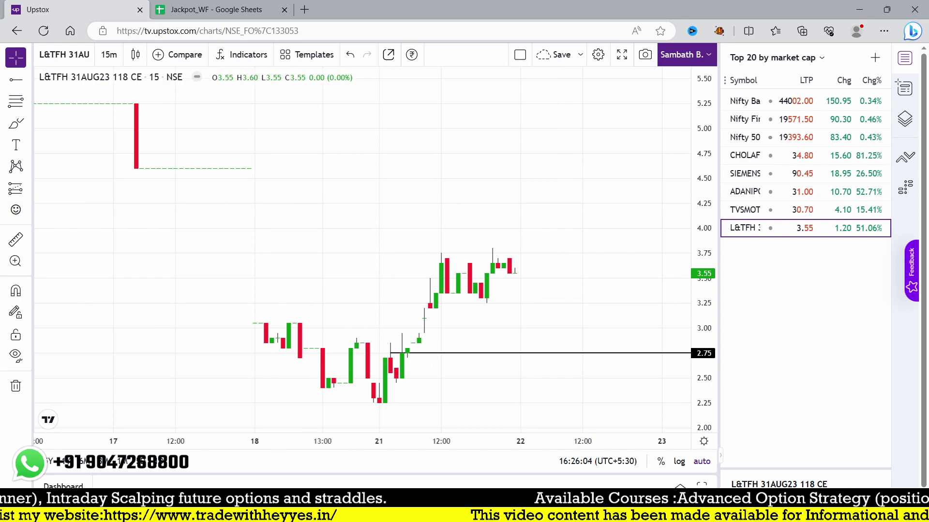
pyautogui.rightClick(340, 239)
pyautogui.moveTo(394, 284)
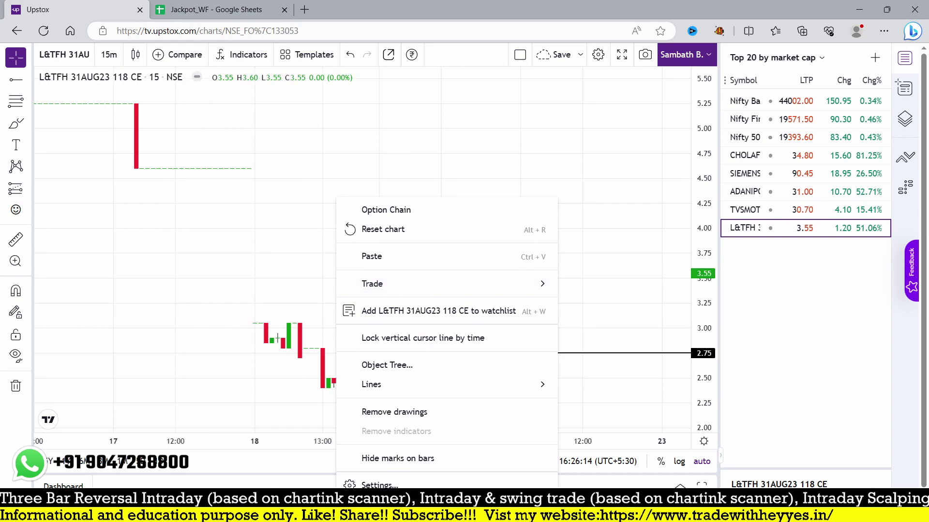
pyautogui.click(92, 242)
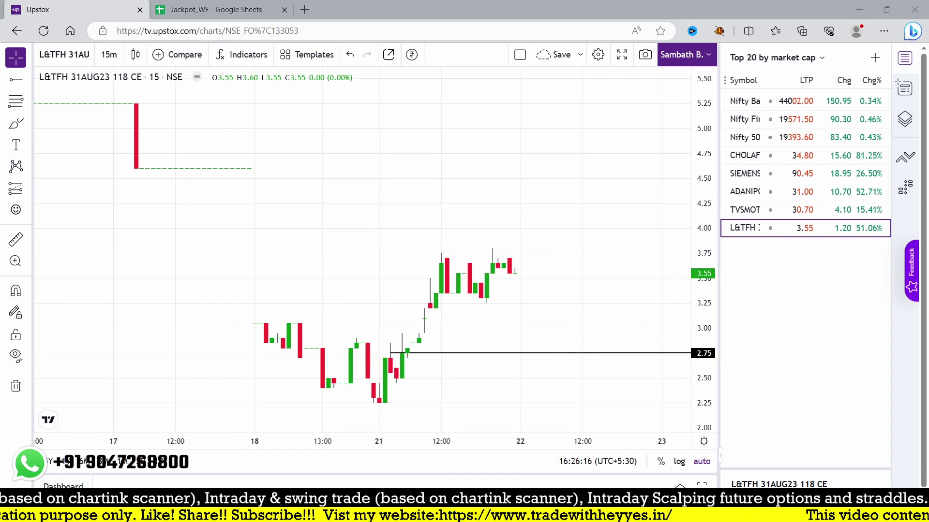
# - Circle the L&TFH entry at the 2.75 line, handwrite the entry and high prices with a connecting arrow, and clear the markings
pyautogui.moveTo(390, 346)
pyautogui.mouseDown()
pyautogui.moveTo(376, 323)
pyautogui.moveTo(390, 306)
pyautogui.mouseUp()
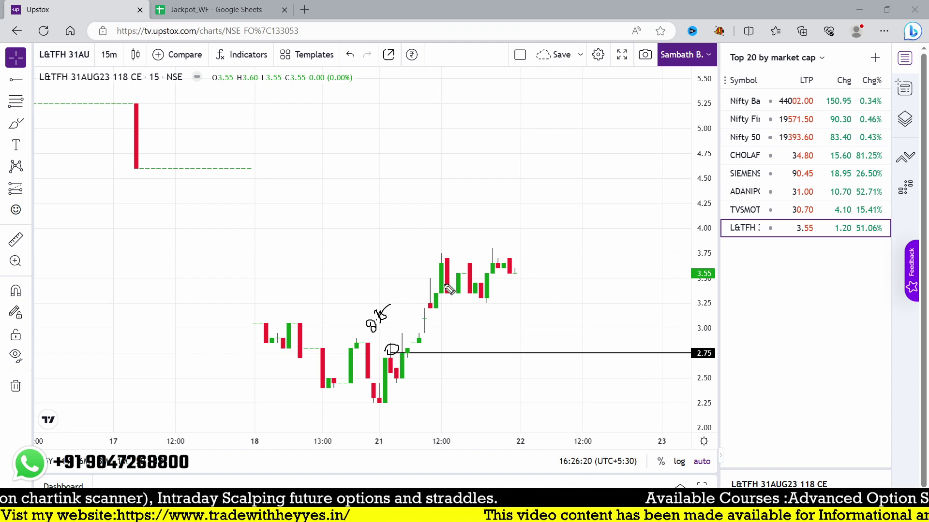
pyautogui.moveTo(481, 252); pyautogui.dragTo(508, 255)
pyautogui.moveTo(391, 252)
pyautogui.mouseDown()
pyautogui.moveTo(401, 258)
pyautogui.moveTo(411, 242)
pyautogui.moveTo(412, 272)
pyautogui.mouseUp()
pyautogui.moveTo(283, 279)
pyautogui.mouseDown()
pyautogui.moveTo(285, 291)
pyautogui.moveTo(306, 264)
pyautogui.moveTo(283, 305)
pyautogui.mouseUp()
pyautogui.moveTo(314, 297); pyautogui.dragTo(424, 280)
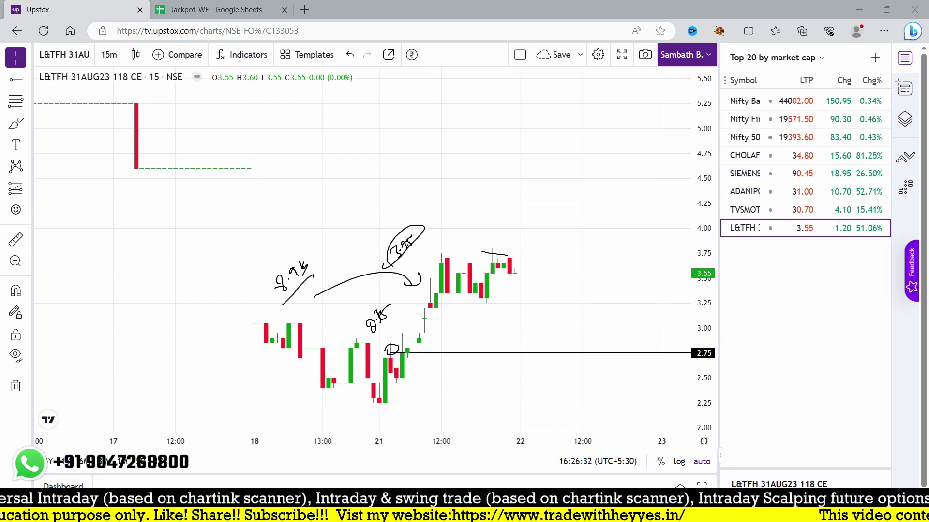
pyautogui.press('Escape')
# - Check the Jackpot_WF sheet and load the BAJFINANCE 31AUG23 6900 CE chart in Upstox by searching for "bajf 6900"
pyautogui.click(215, 9)
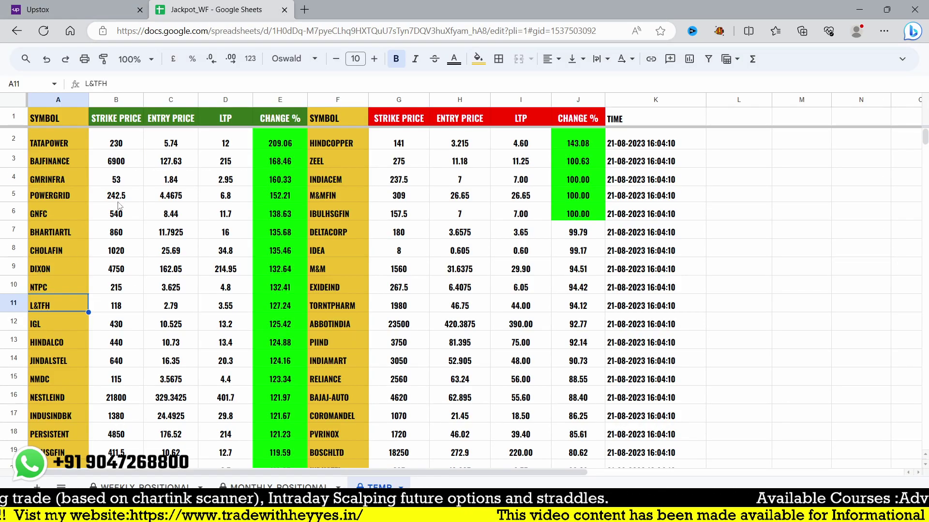
pyautogui.click(73, 9)
pyautogui.write('bajf 2')
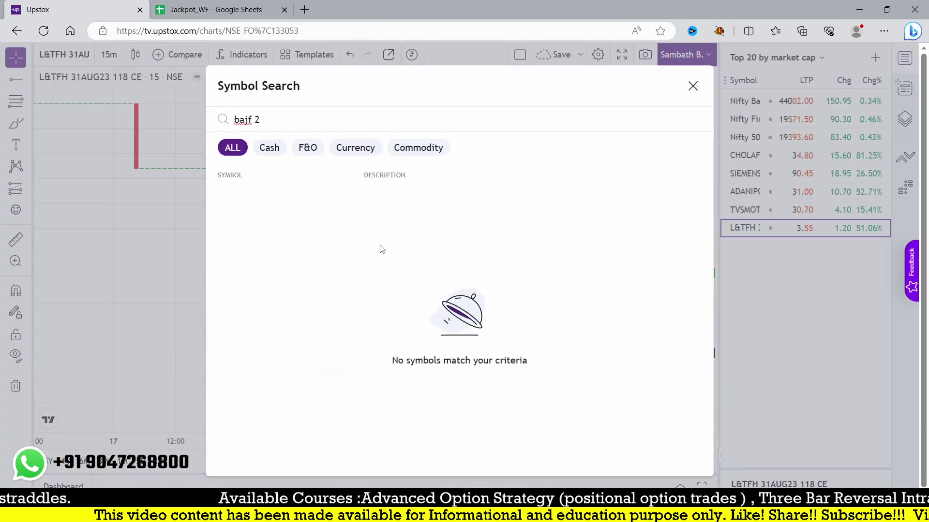
pyautogui.press('BackSpace')
pyautogui.write('6900')
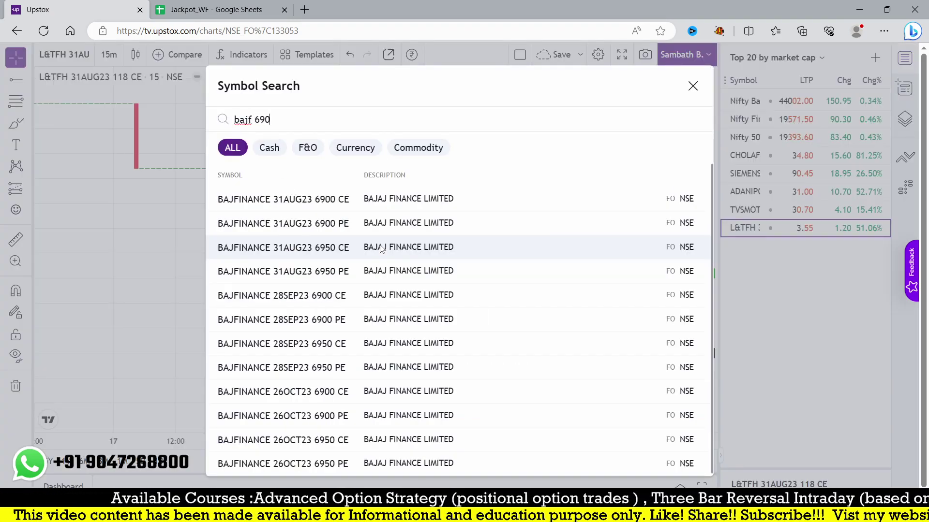
pyautogui.click(366, 208)
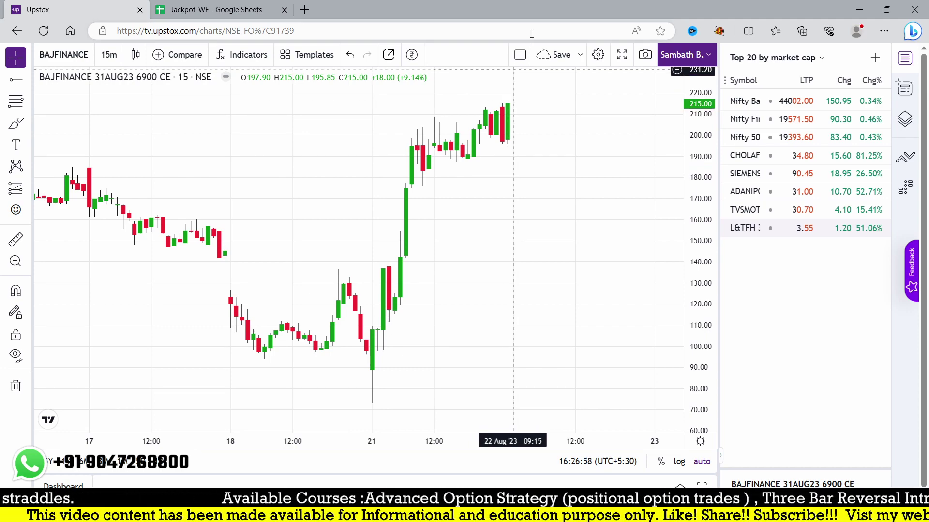
# - Select GMRINFRA in the Jackpot_WF sheet and load the GMRINFRA 31AUG23 53 CE chart in Upstox by searching for "gmr 53"
pyautogui.click(218, 9)
pyautogui.click(38, 186)
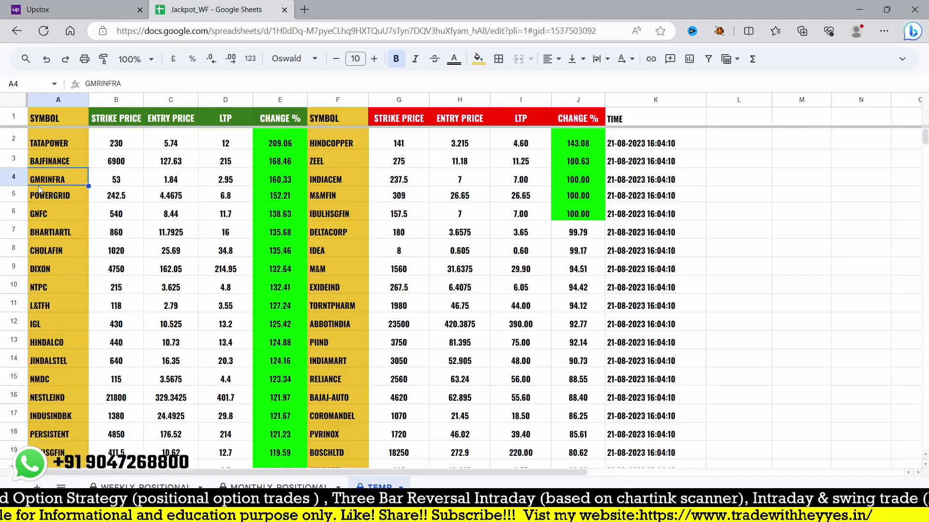
pyautogui.hotkey('ctrl', 'tab')
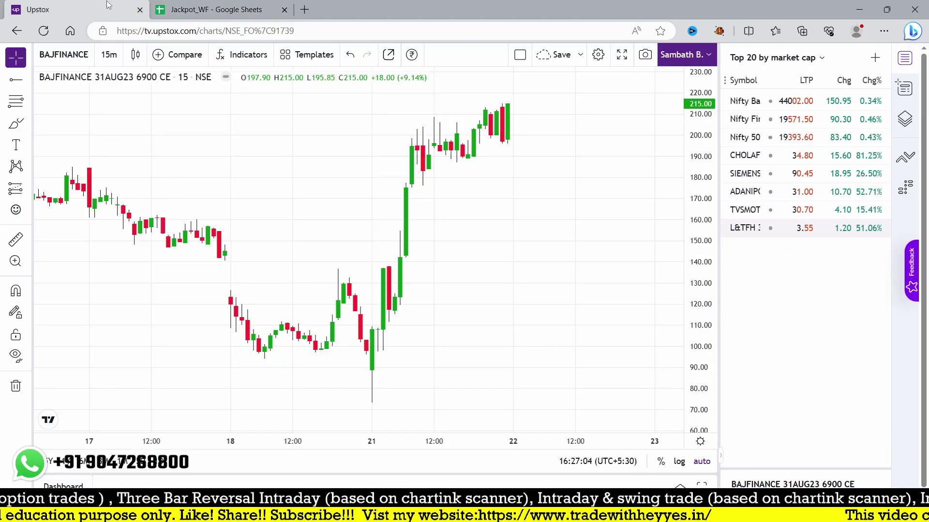
pyautogui.write('gmr')
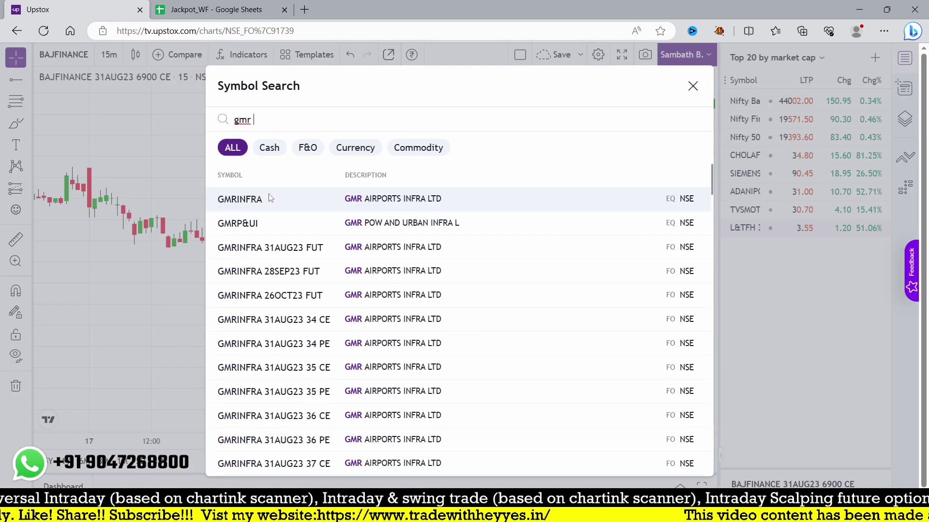
pyautogui.write(' 53')
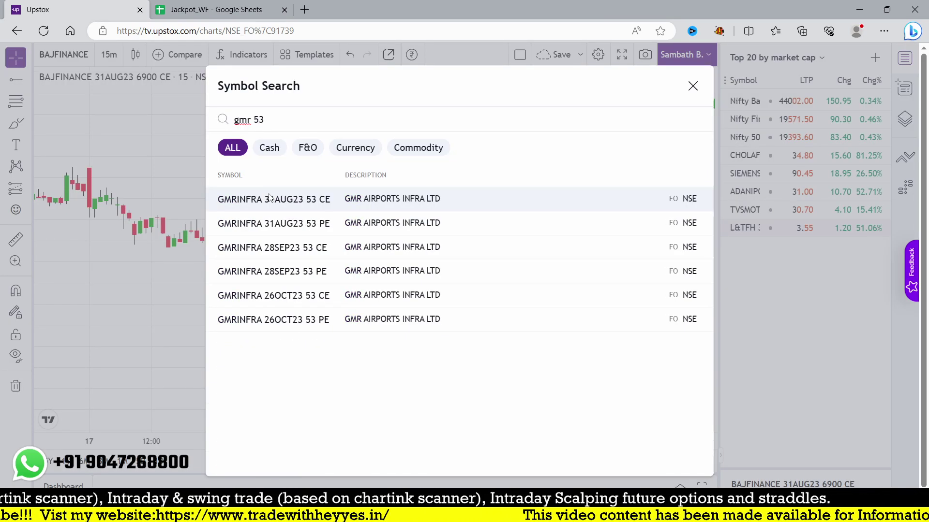
pyautogui.click(269, 198)
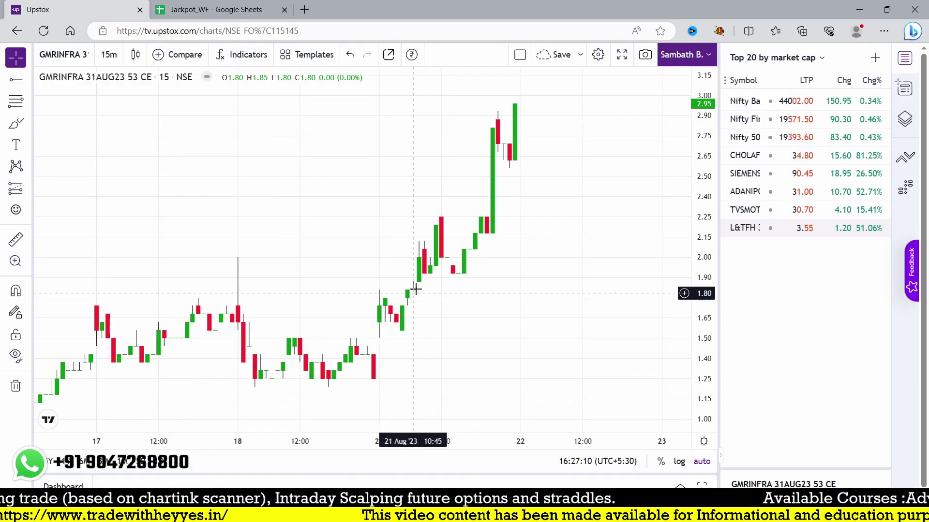
# - Compare the GMRINFRA 53 entry price in the Jackpot_WF sheet with its Upstox chart, and select CHOLAFIN in the sheet
pyautogui.click(202, 6)
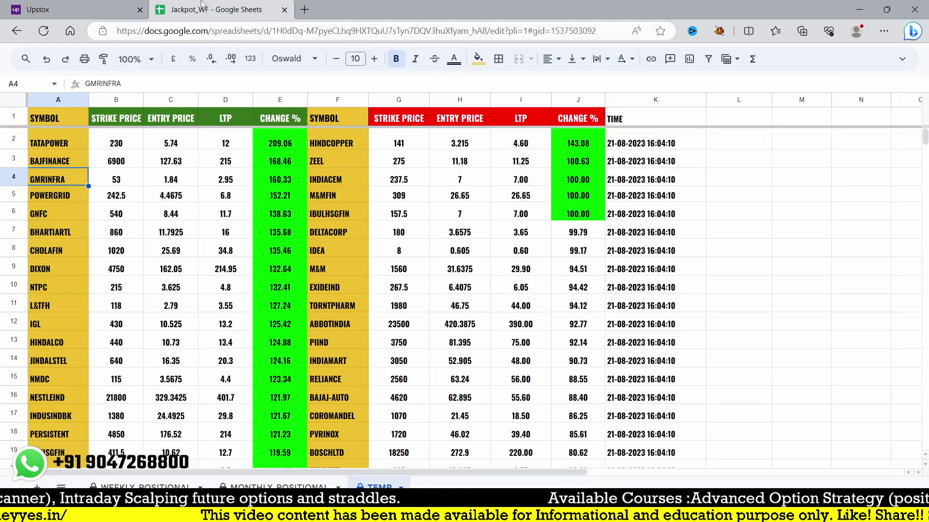
pyautogui.click(77, 9)
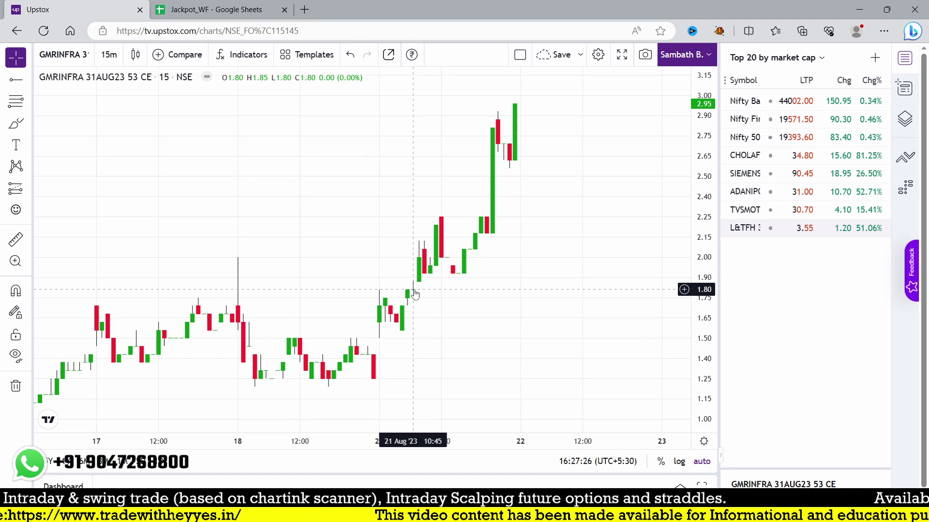
pyautogui.rightClick(323, 184)
pyautogui.moveTo(389, 279)
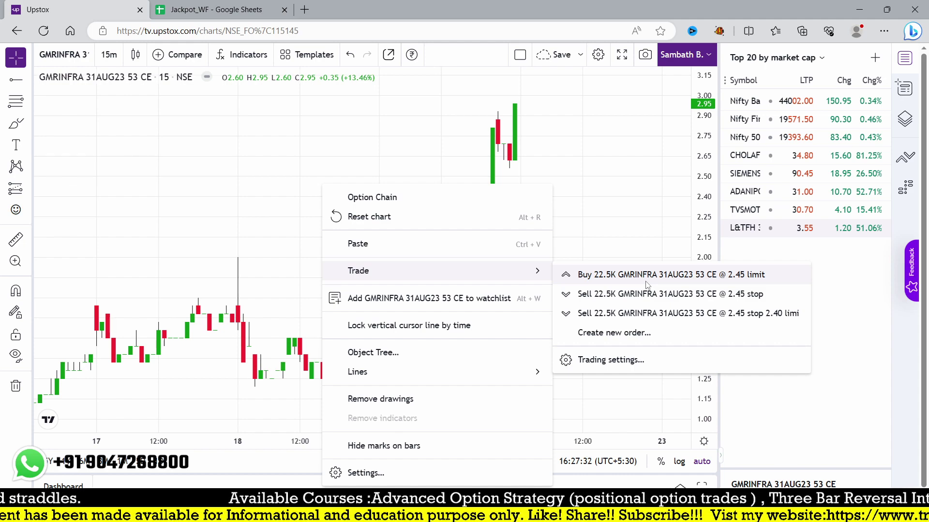
pyautogui.click(215, 10)
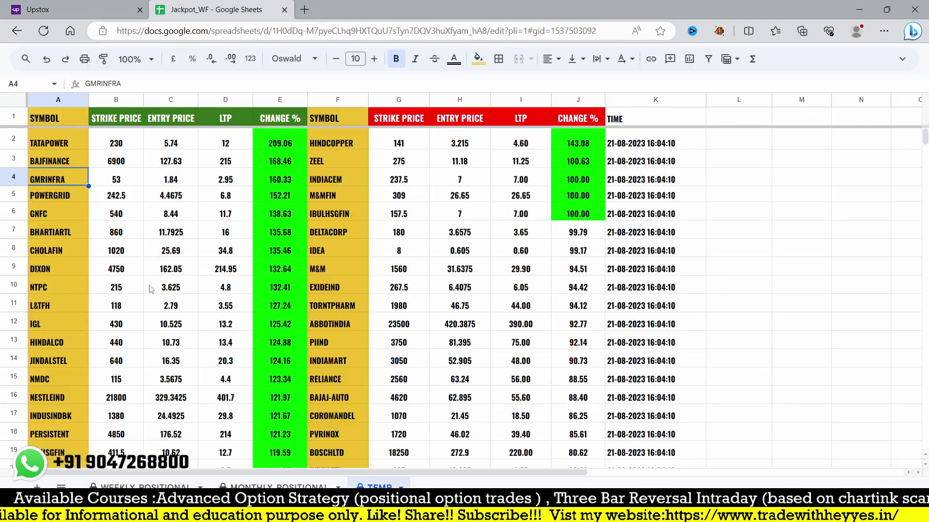
pyautogui.click(65, 253)
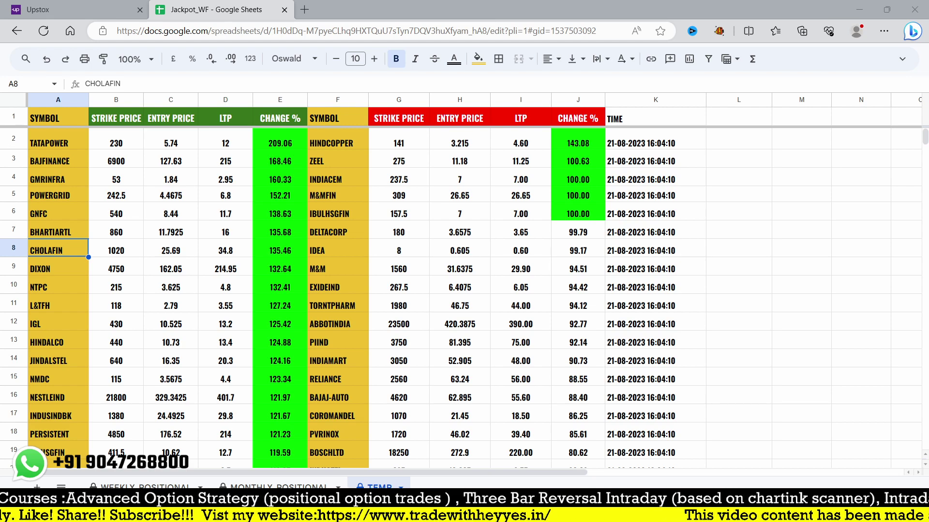
# - Open the MONTHLY_POSITIONAL sheet and check the entry price and LTP of the CIPLA 1180 row
pyautogui.hotkey('ctrl', 'shift', 'pageup')
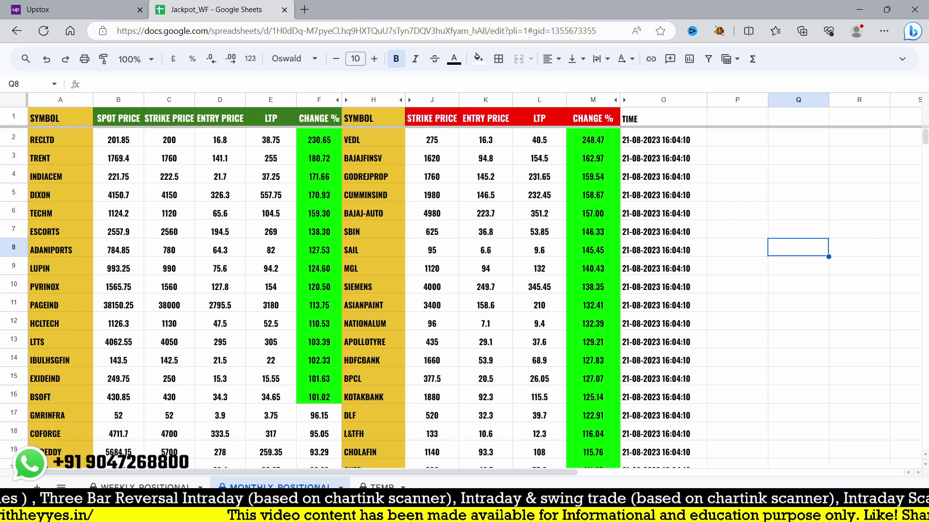
pyautogui.scroll(-3, 247, 445)
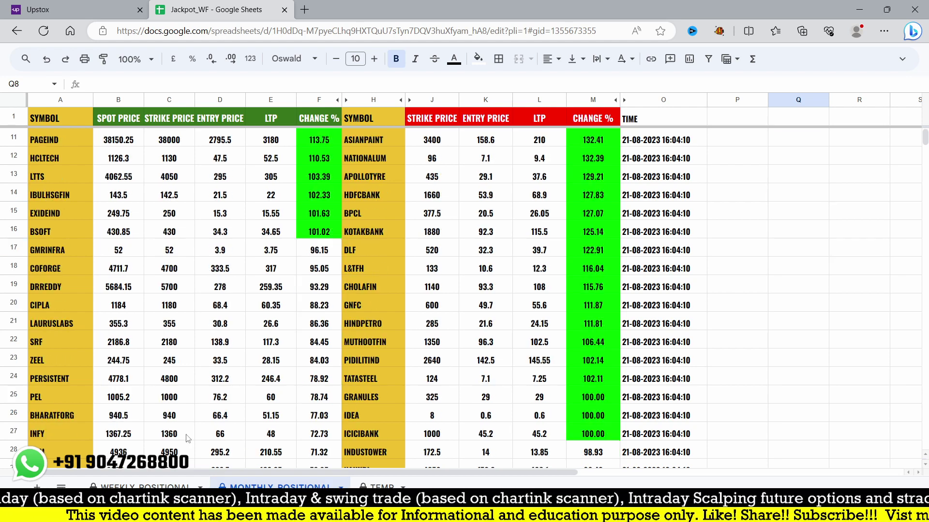
pyautogui.click(48, 312)
pyautogui.click(225, 312)
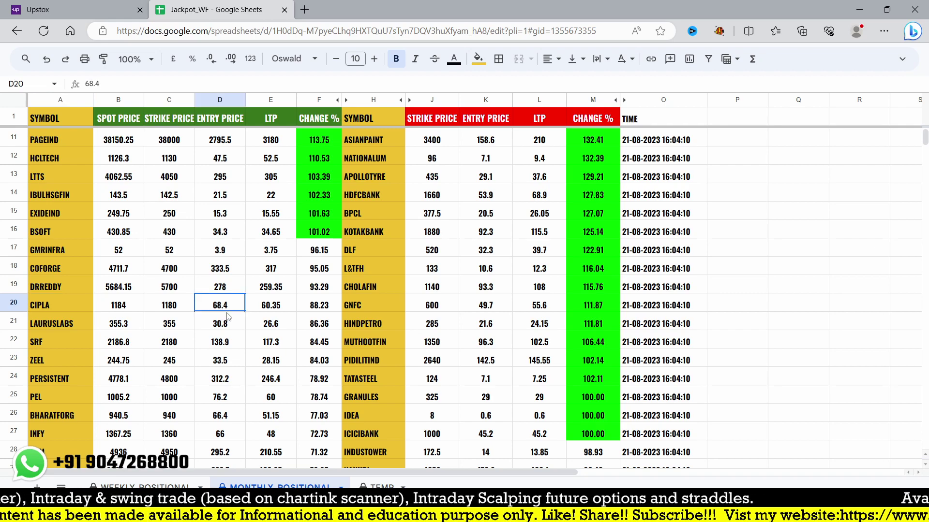
pyautogui.click(260, 312)
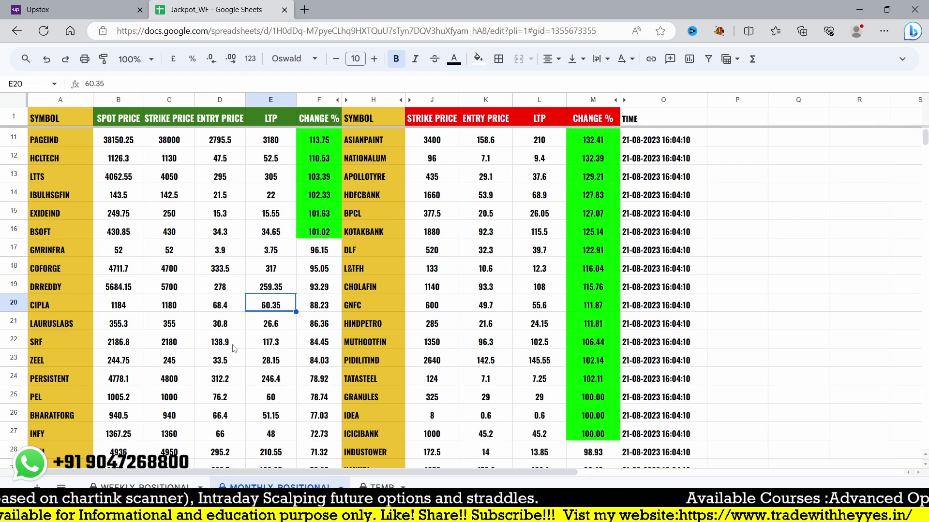
# - Select RECLTD in the first data row of the monthly list and switch to the WEEKLY_POSITIONAL sheet
pyautogui.scroll(1, 232, 349)
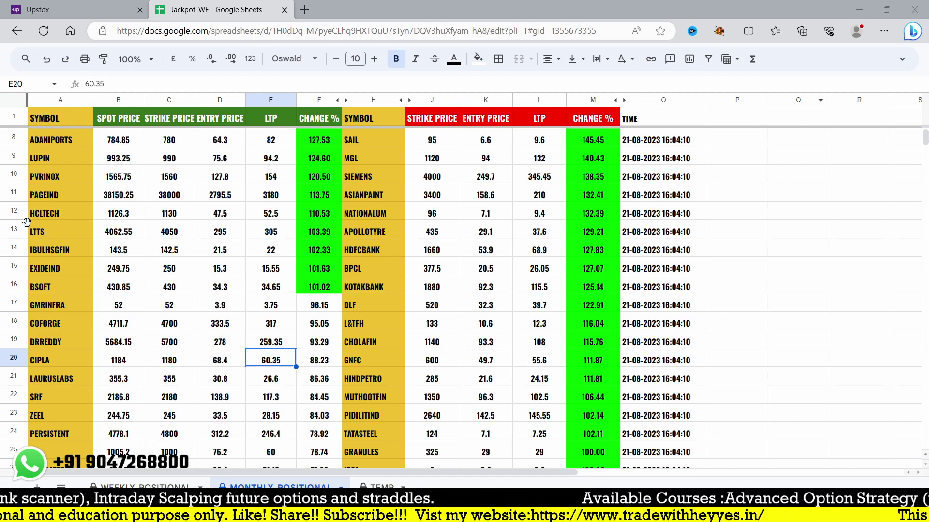
pyautogui.scroll(2, 118, 235)
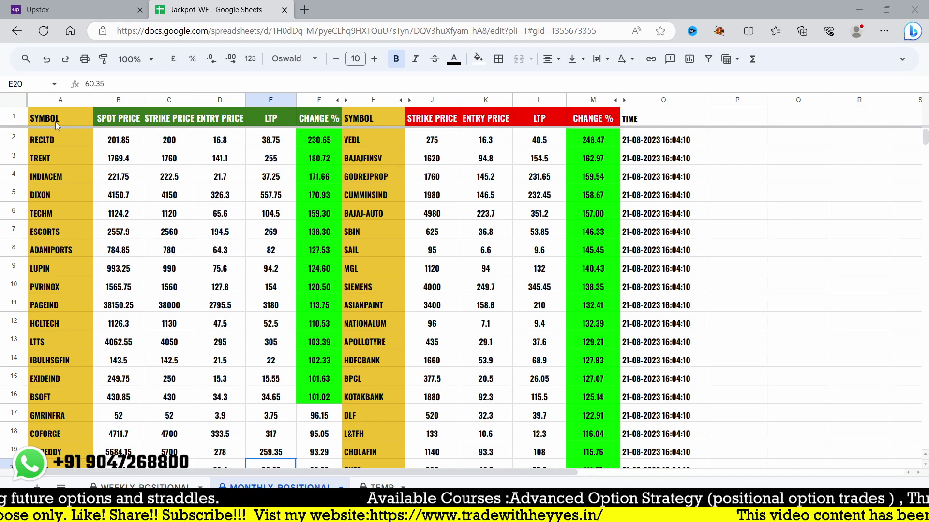
pyautogui.click(61, 144)
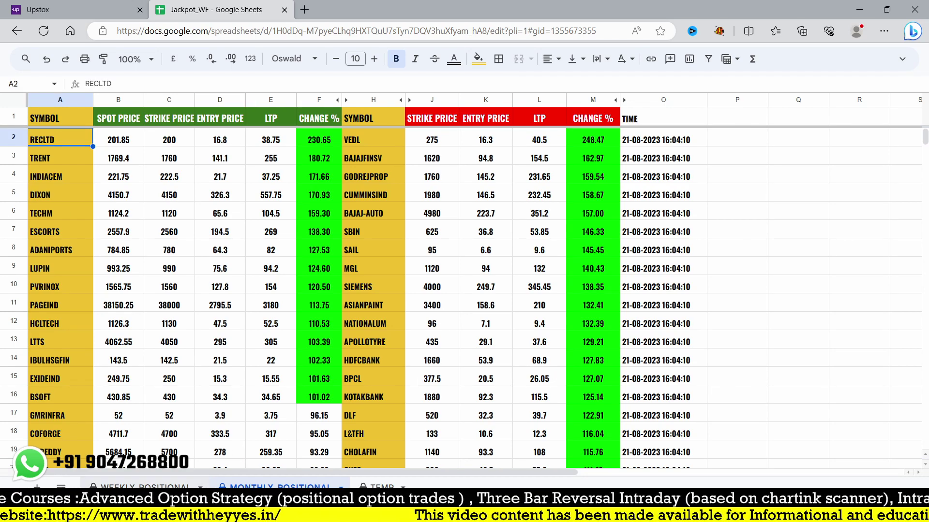
pyautogui.hotkey('ctrl', 'shift', 'pageup')
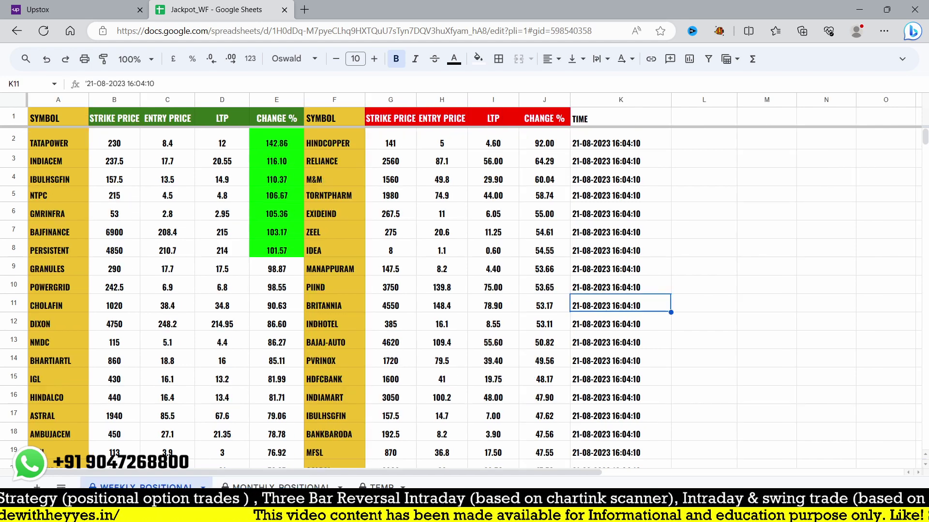